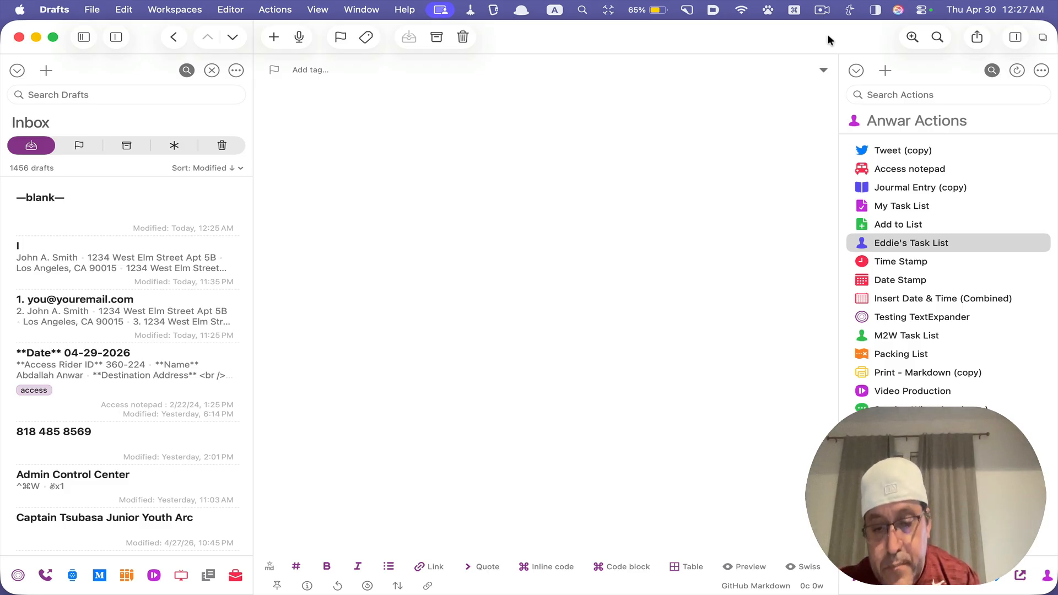
Insert the "Best," sign-off with the sender's initials in the blank draft and add a separate line reading "I"
key("super+/")
type("Ab")
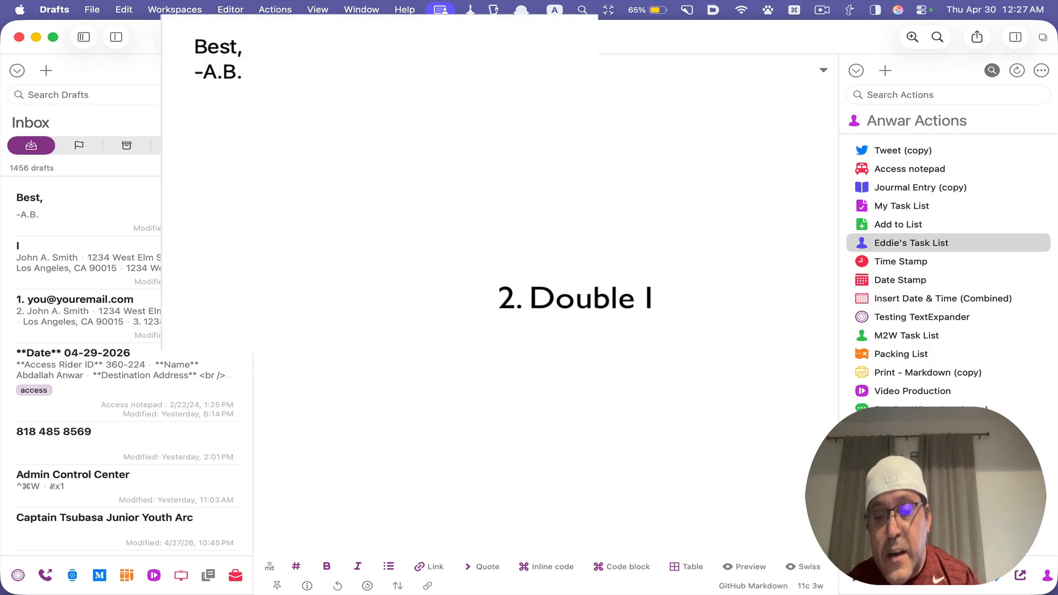
key("Return")
key("Return")
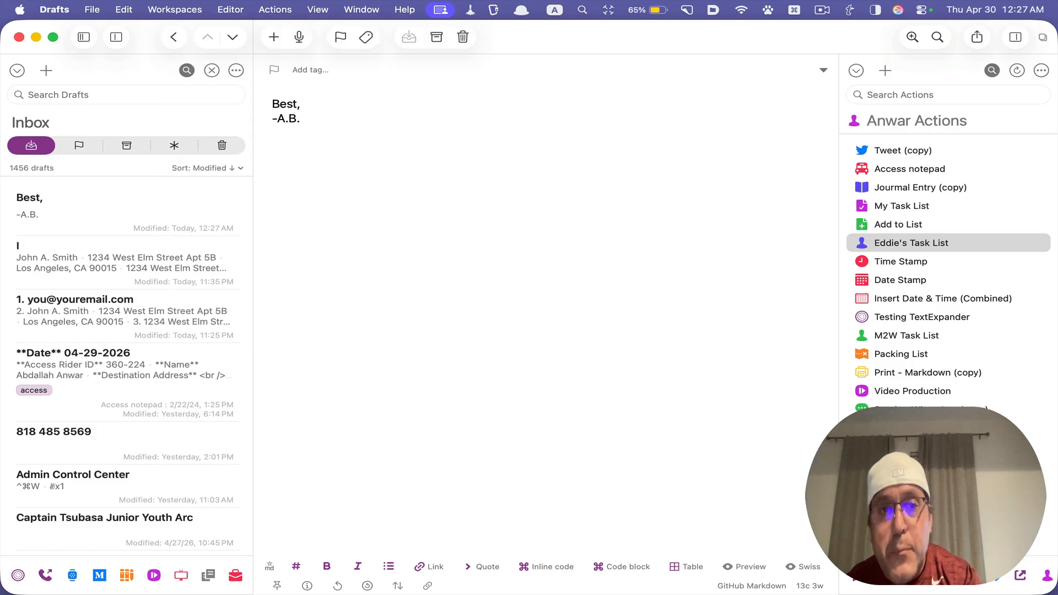
key("Return")
type("I")
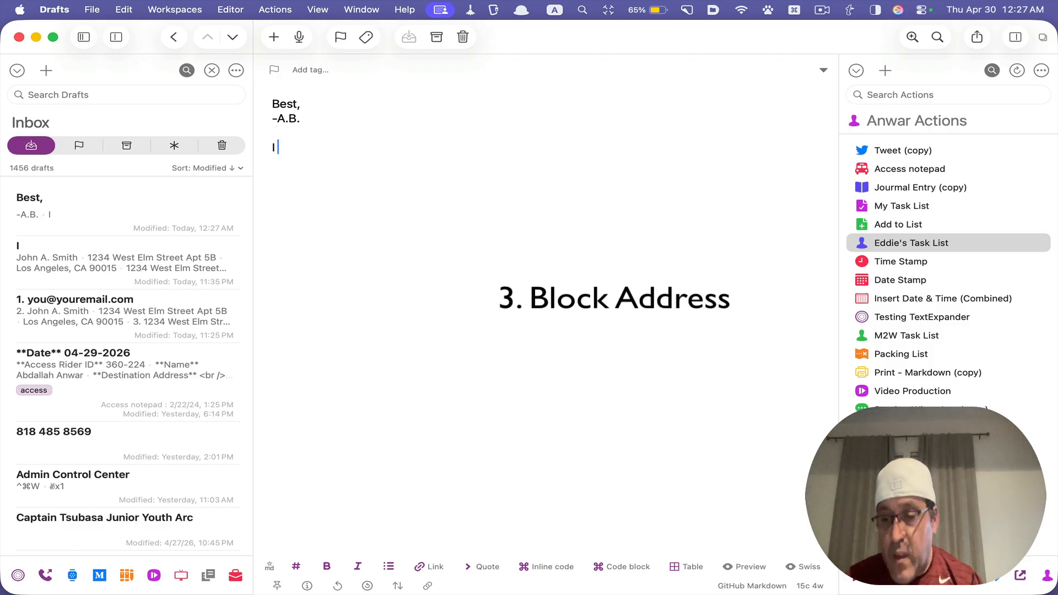
Expand the $vmail snippet below the "I" line to insert the block mailing address
key("Return")
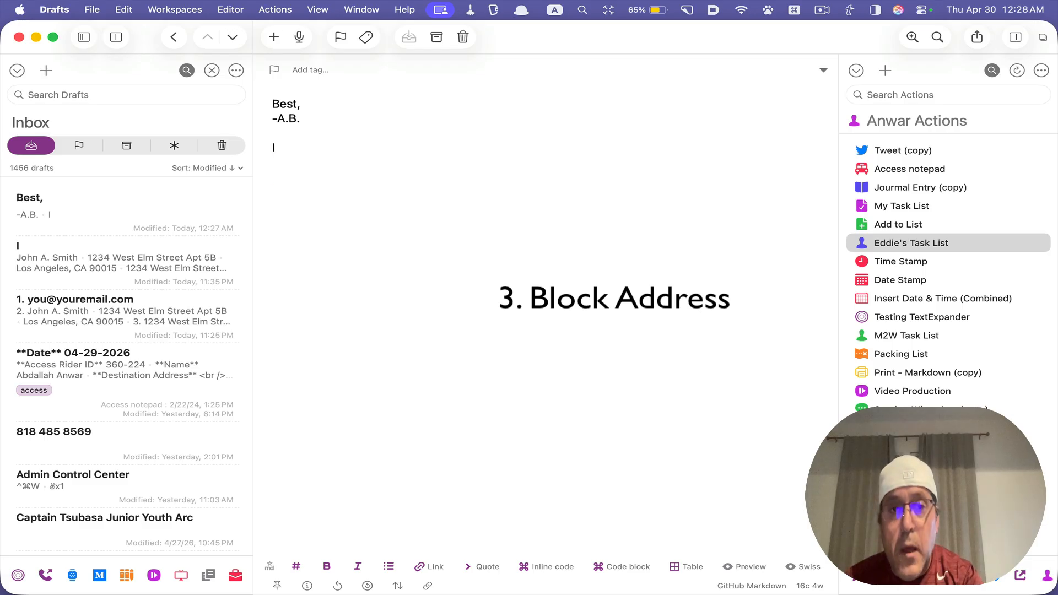
key("Return")
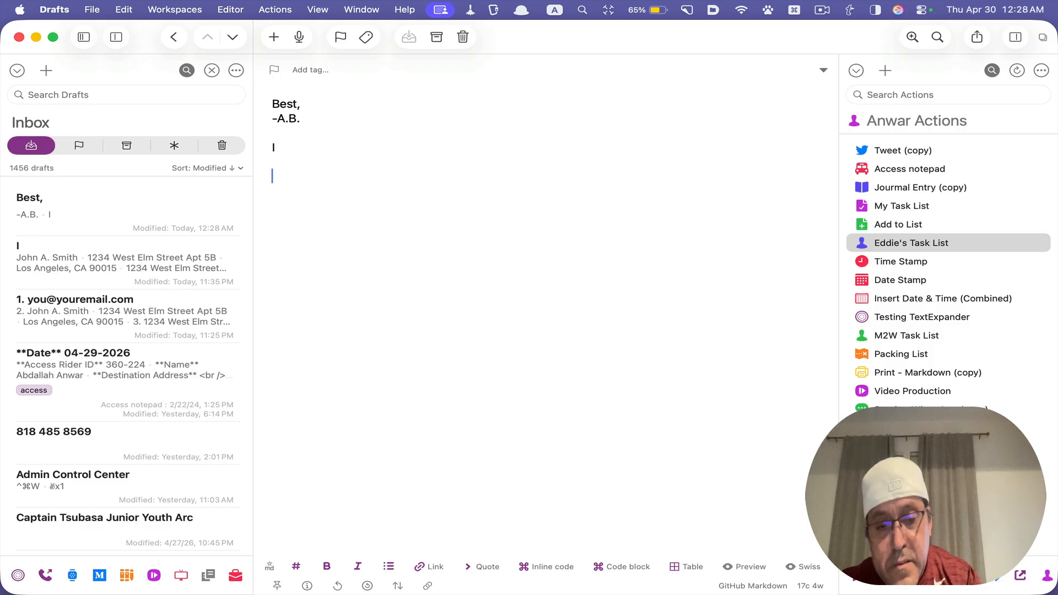
type("$")
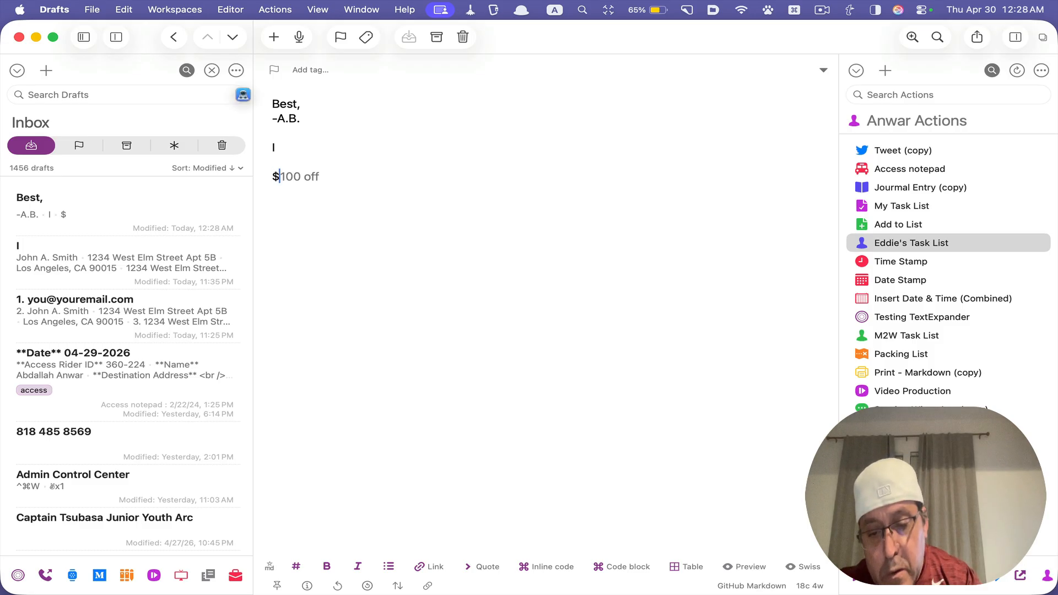
type("100 offvma")
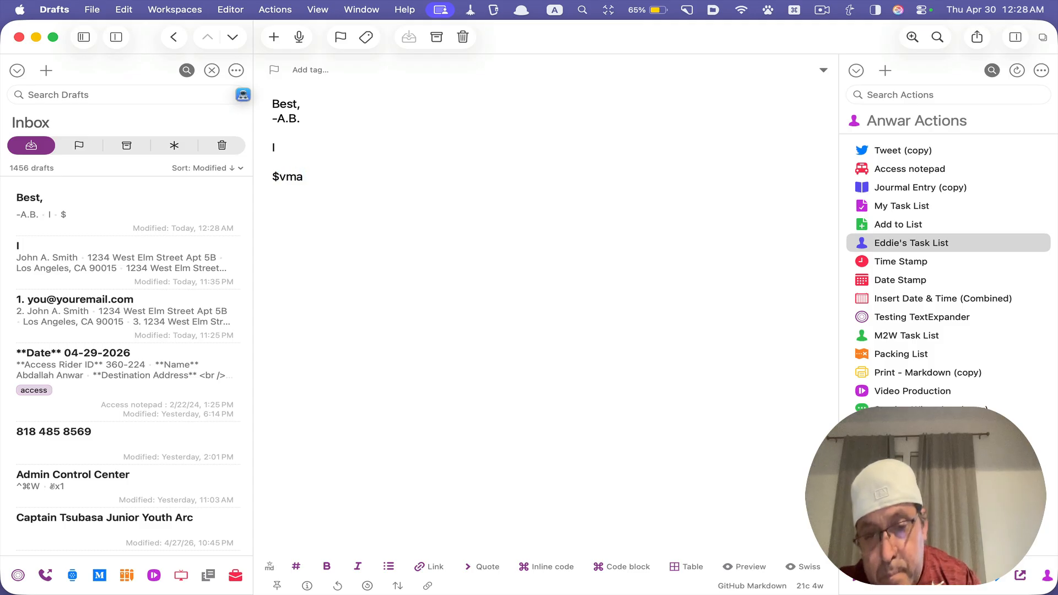
type("il:")
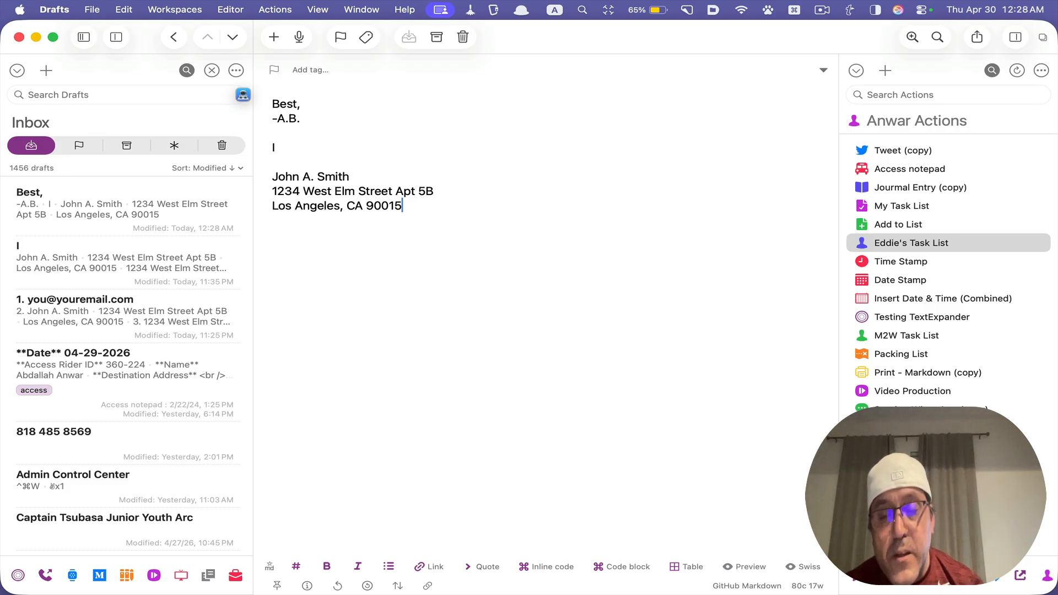
Expand the ;vmail snippet below the block address, separated by a blank line, to insert the single-line street address
key("Return")
key("Return")
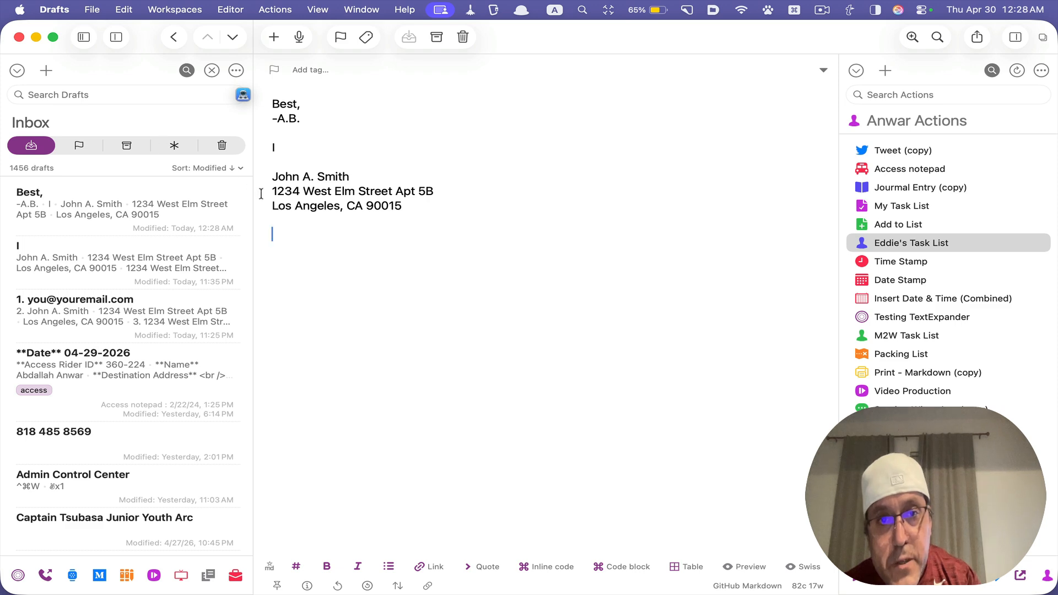
left_click_drag(271, 190, 460, 190)
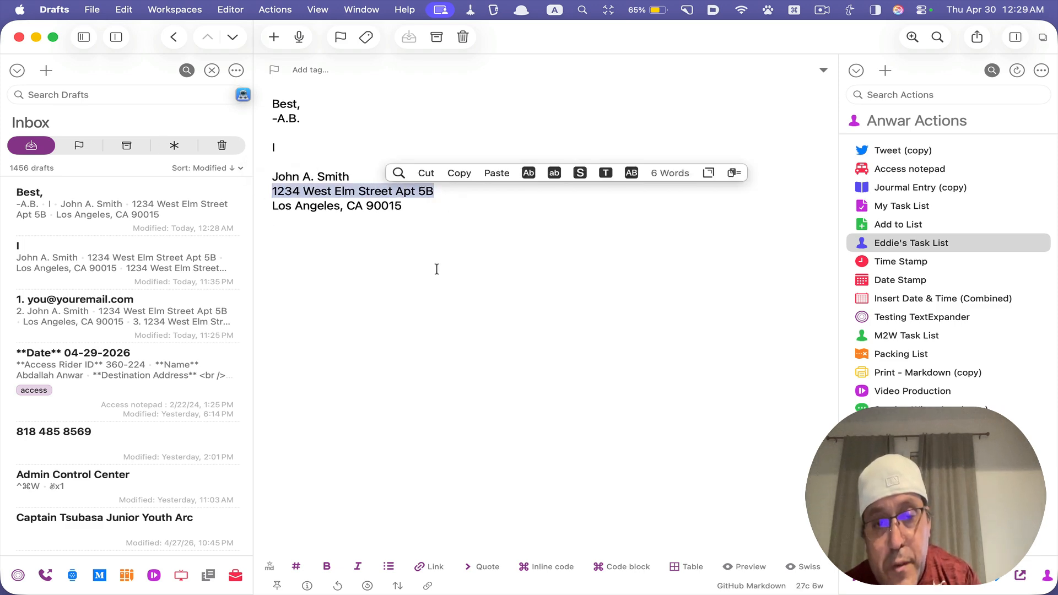
left_click(454, 311)
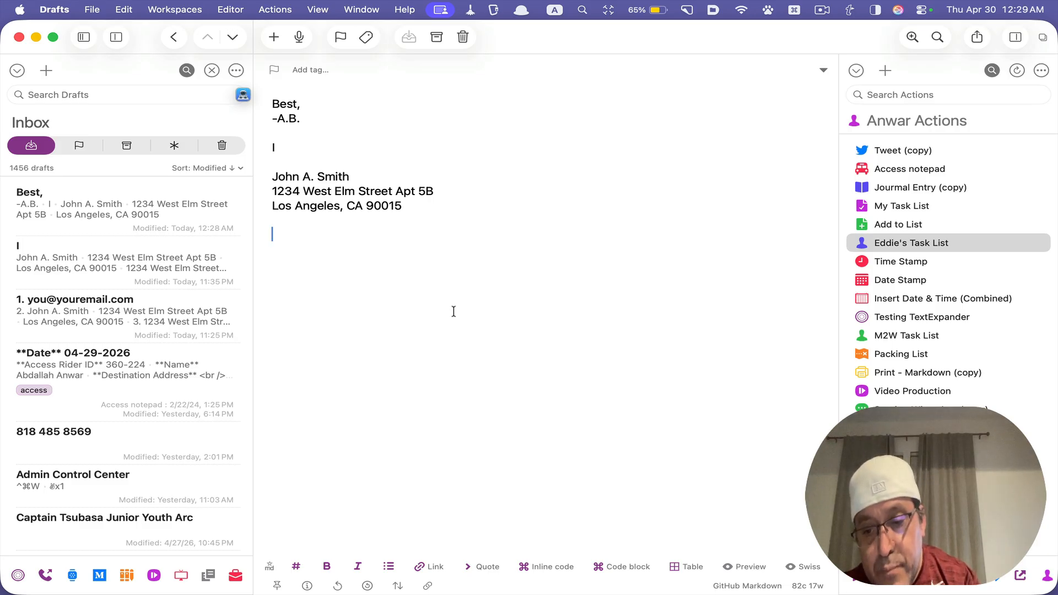
type(";v")
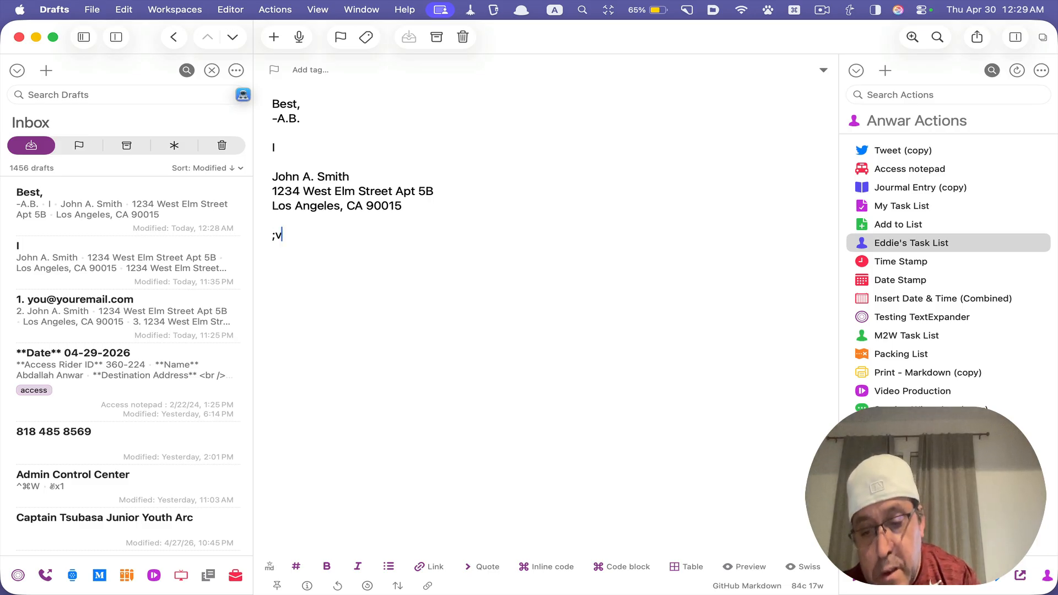
type("ma")
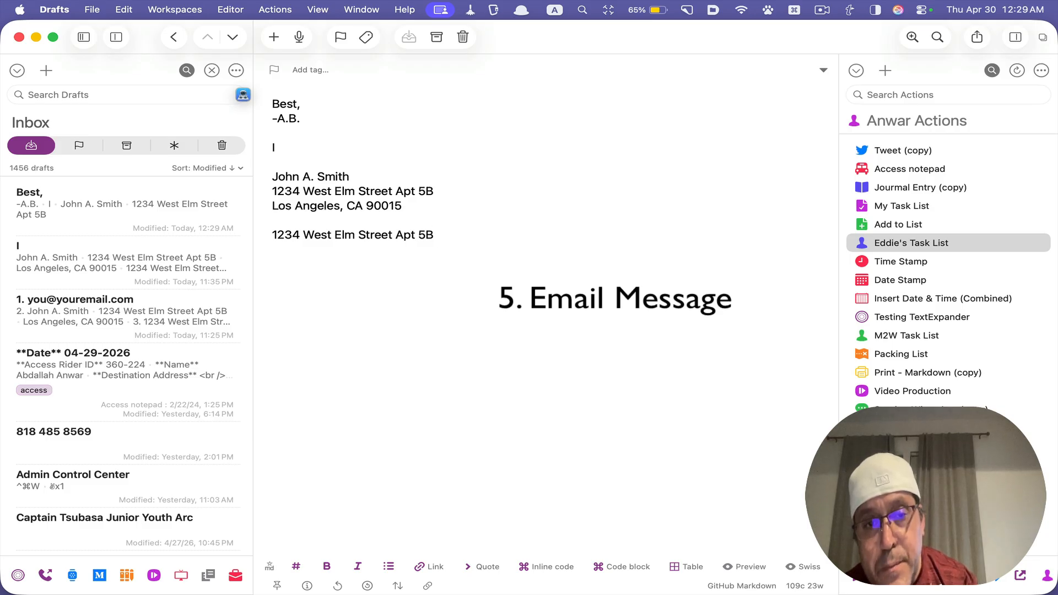
Expand the $vpro email snippet below the street address, filling in the recipient's first name for the greeting
key("Return")
key("Return")
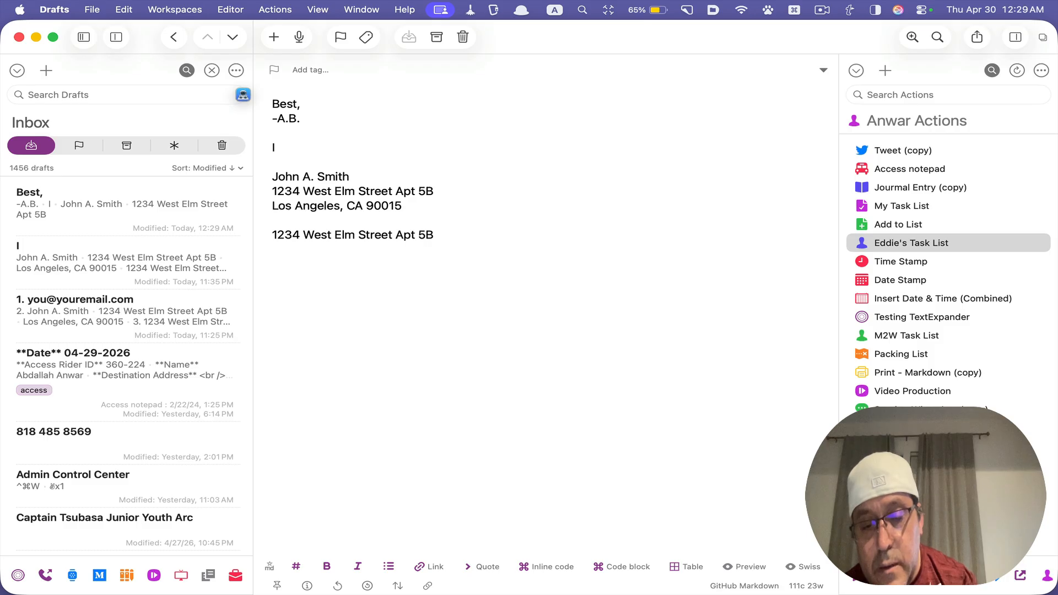
type("$")
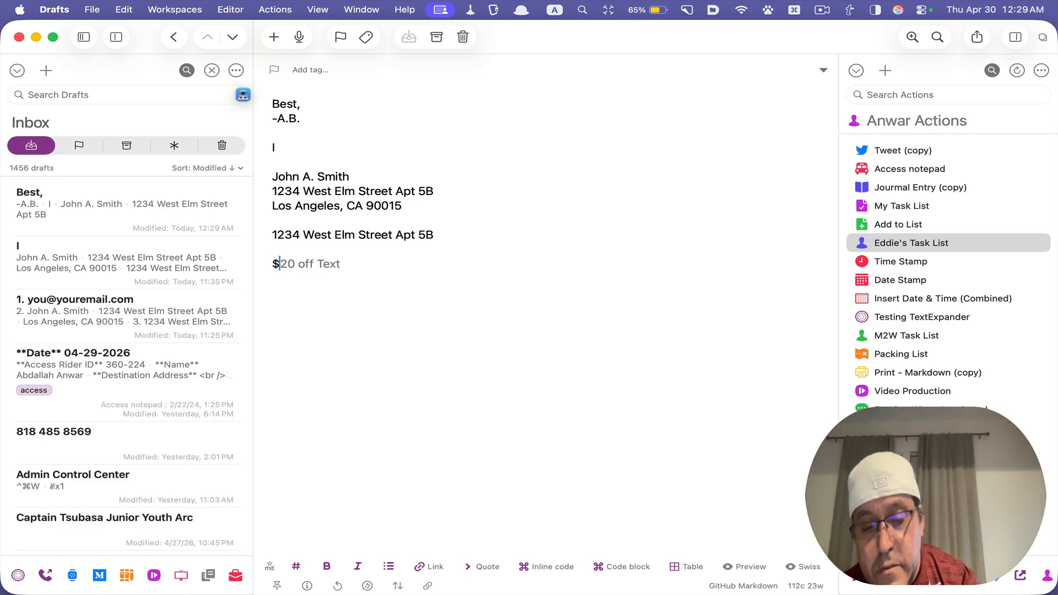
type("vpro")
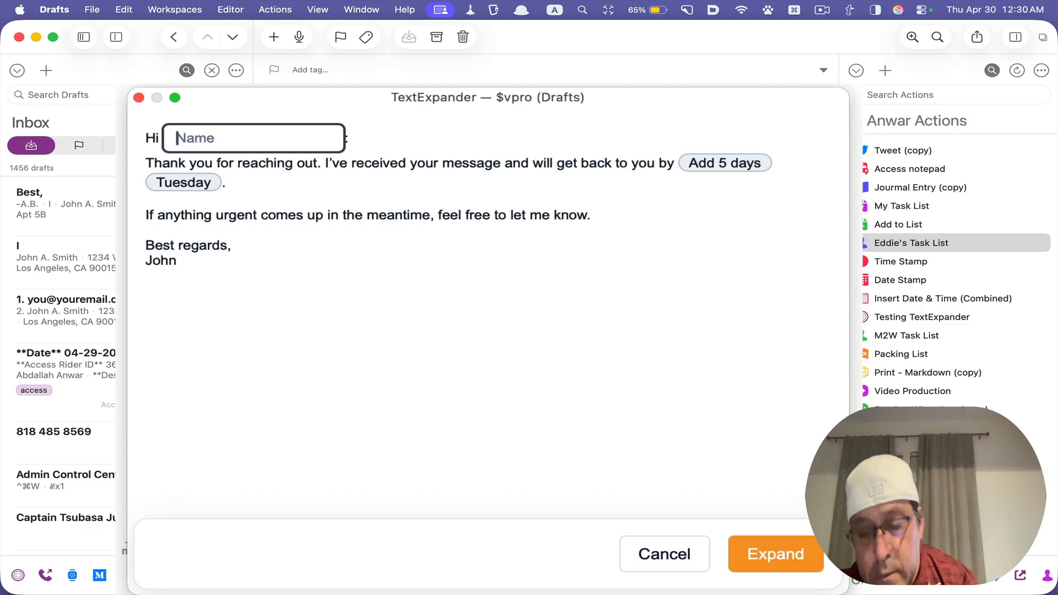
type("Don")
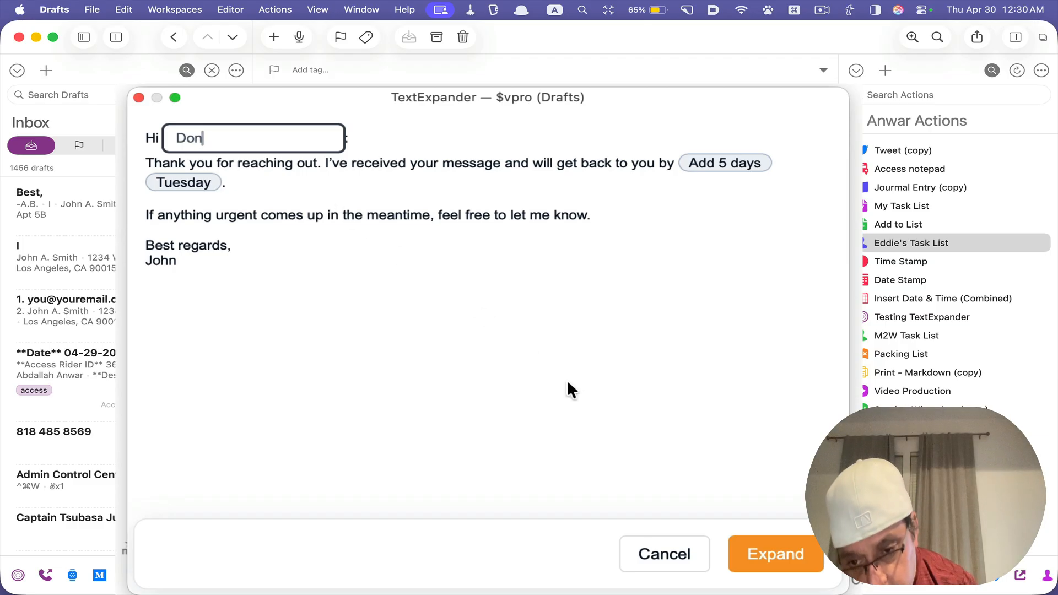
left_click(759, 555)
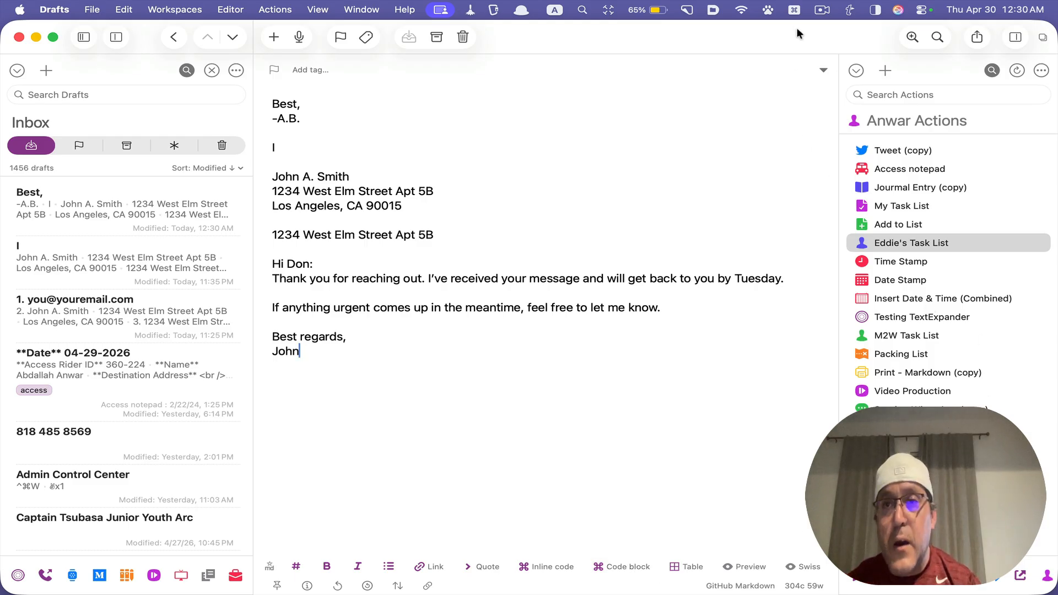
Search TextExpander for "vpro" and open the Pro email snippet in the TextExpander window
left_click(856, 11)
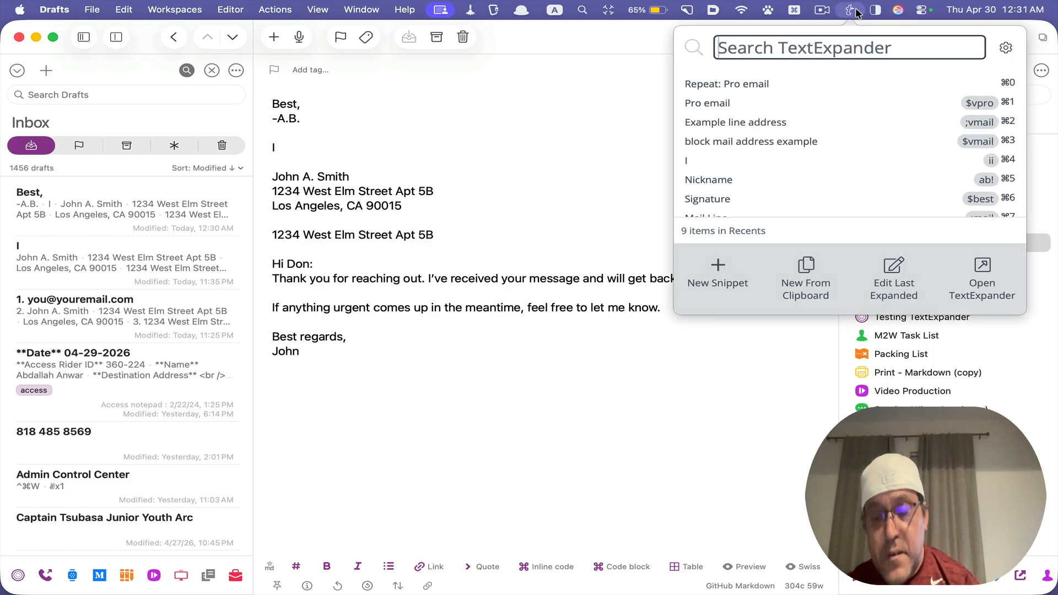
type("vpro")
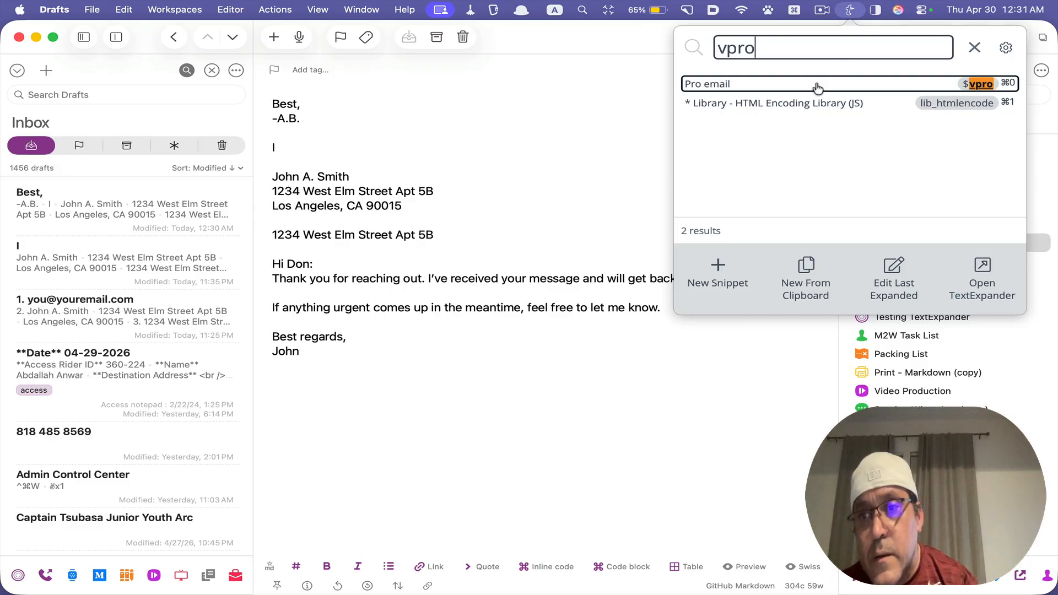
left_click(984, 274)
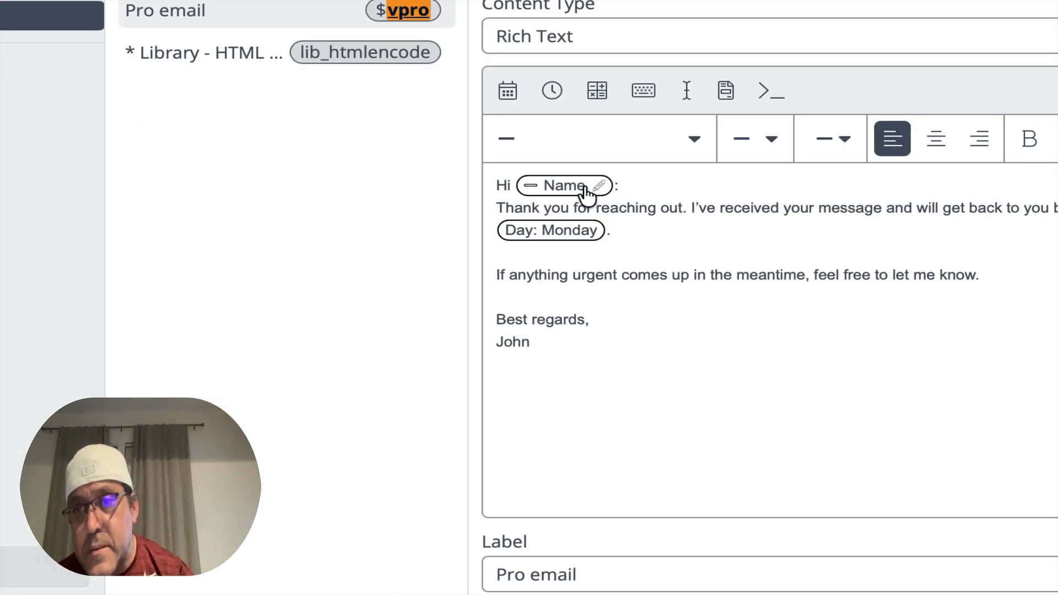
Examine the Pro email snippet's fill-in field, date math and date format options, including Add Days, and close TextExpander
left_click(725, 95)
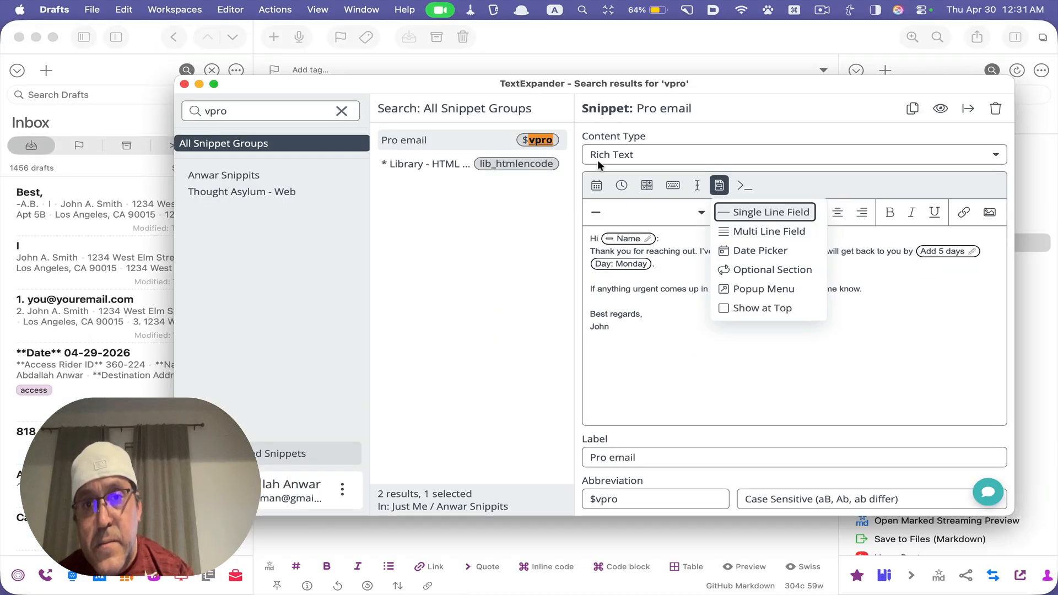
left_click(648, 187)
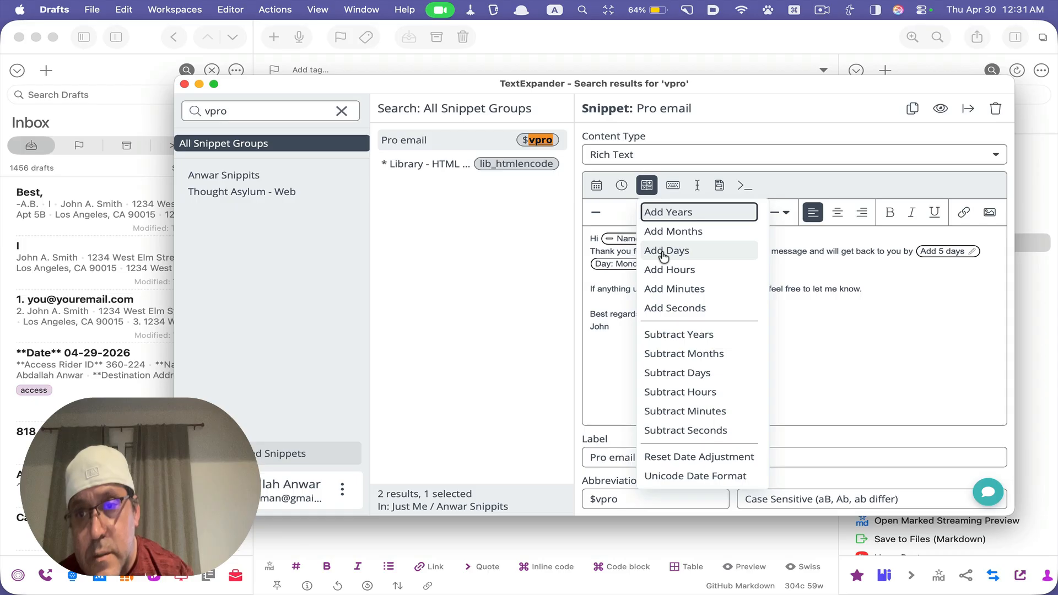
left_click(911, 252)
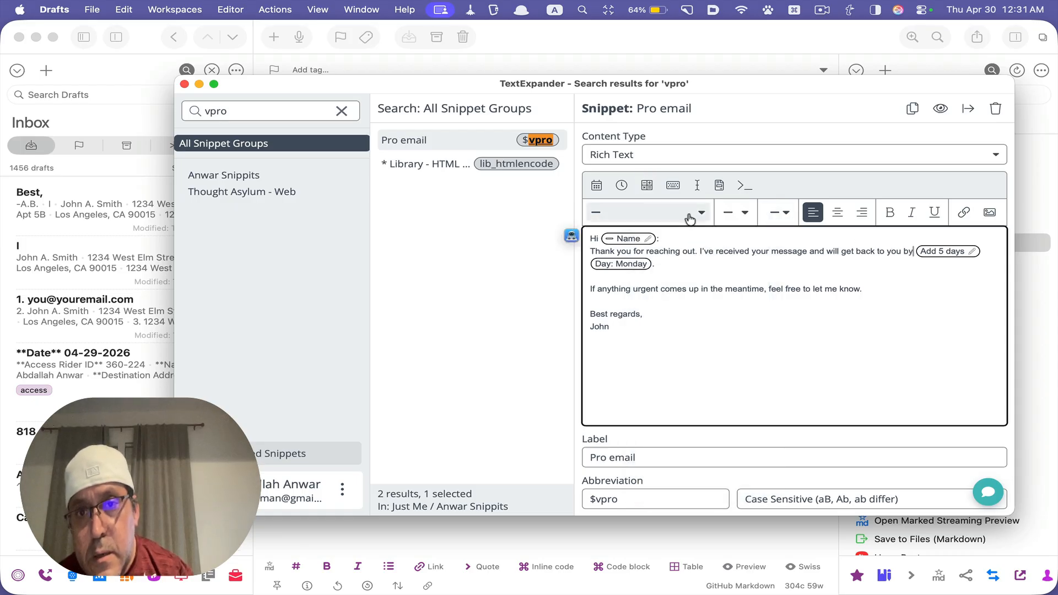
left_click(719, 188)
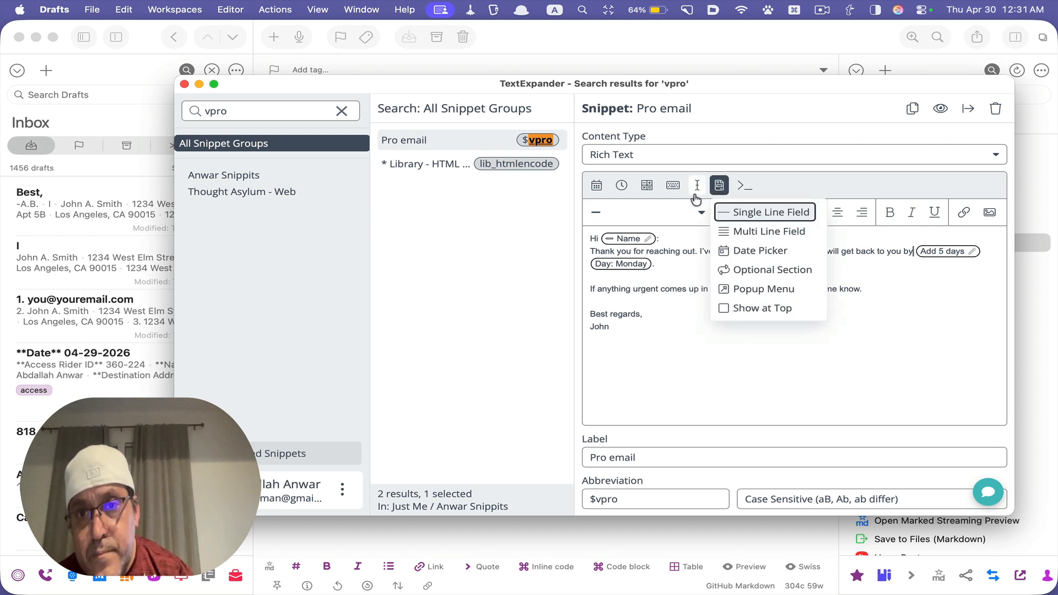
left_click(652, 188)
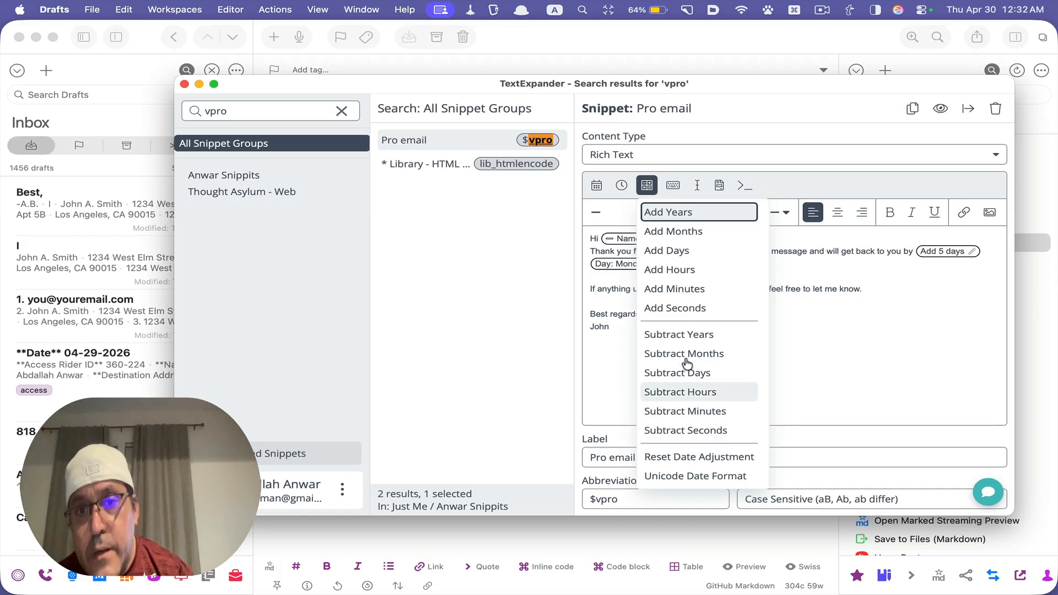
left_click(673, 249)
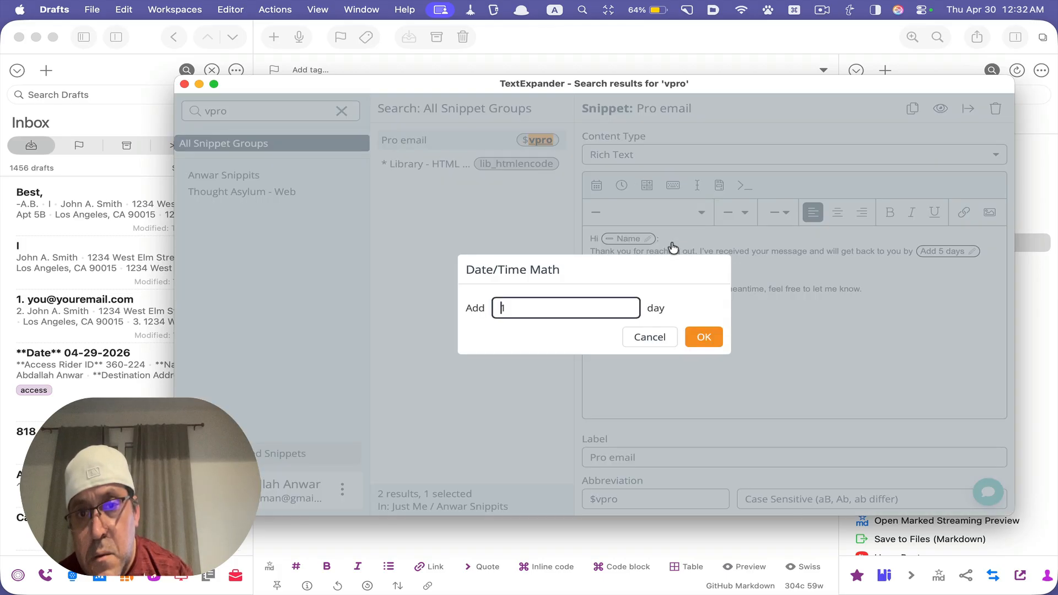
left_click(632, 336)
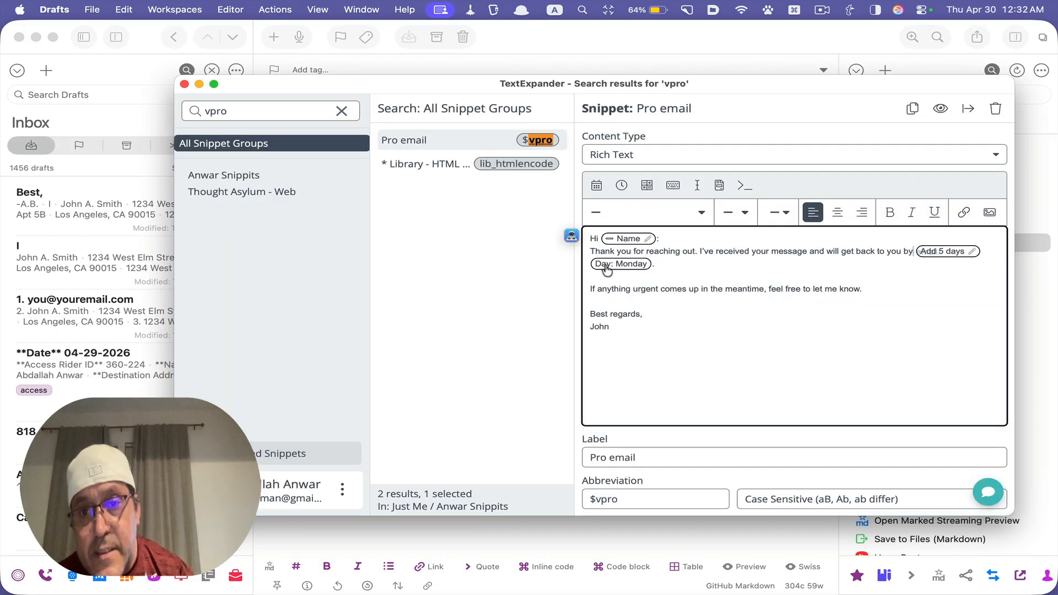
left_click(597, 186)
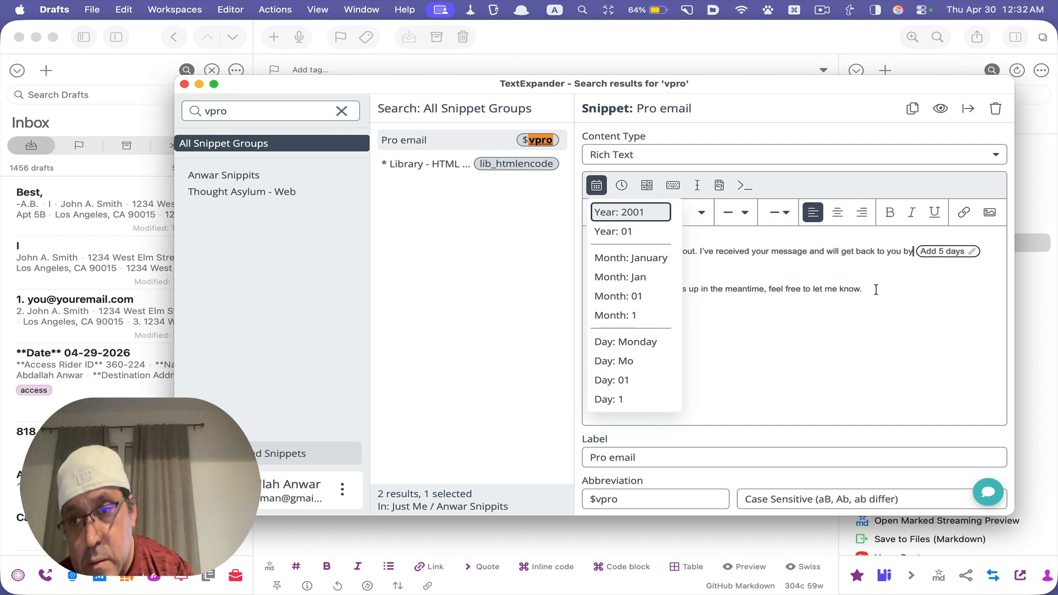
left_click(877, 289)
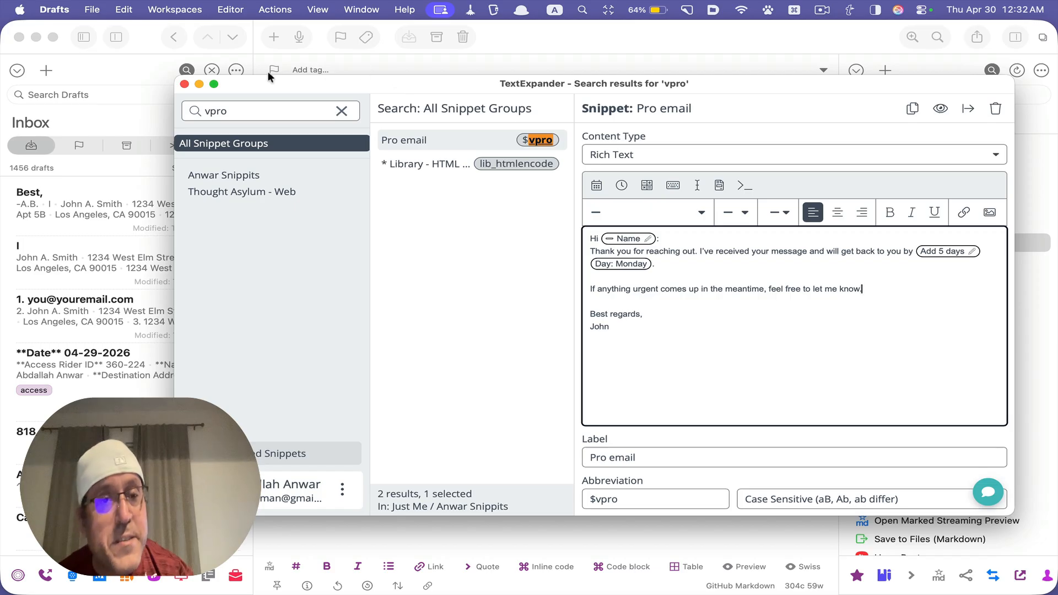
left_click(185, 84)
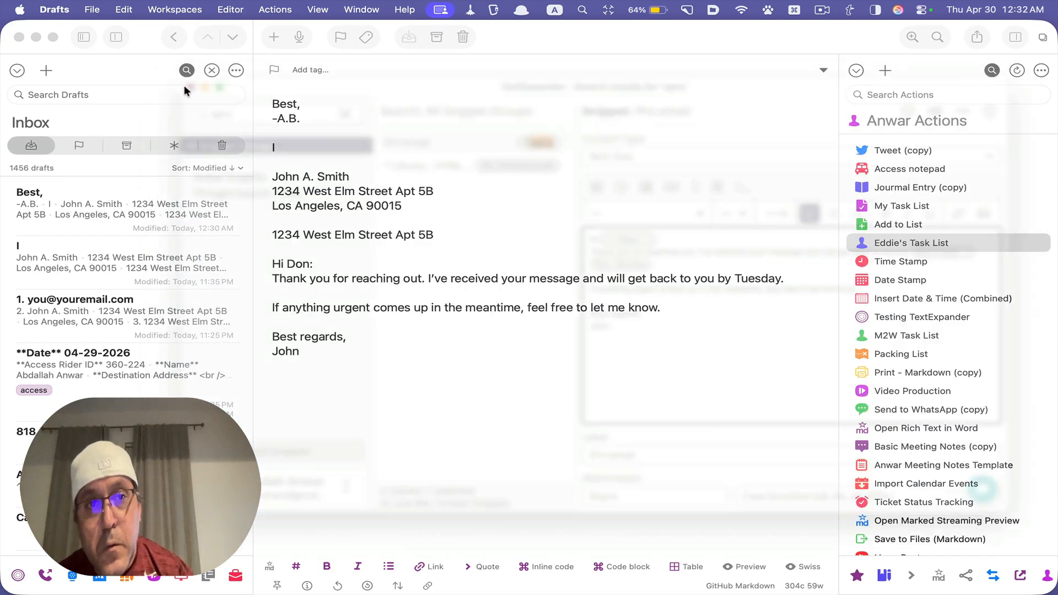